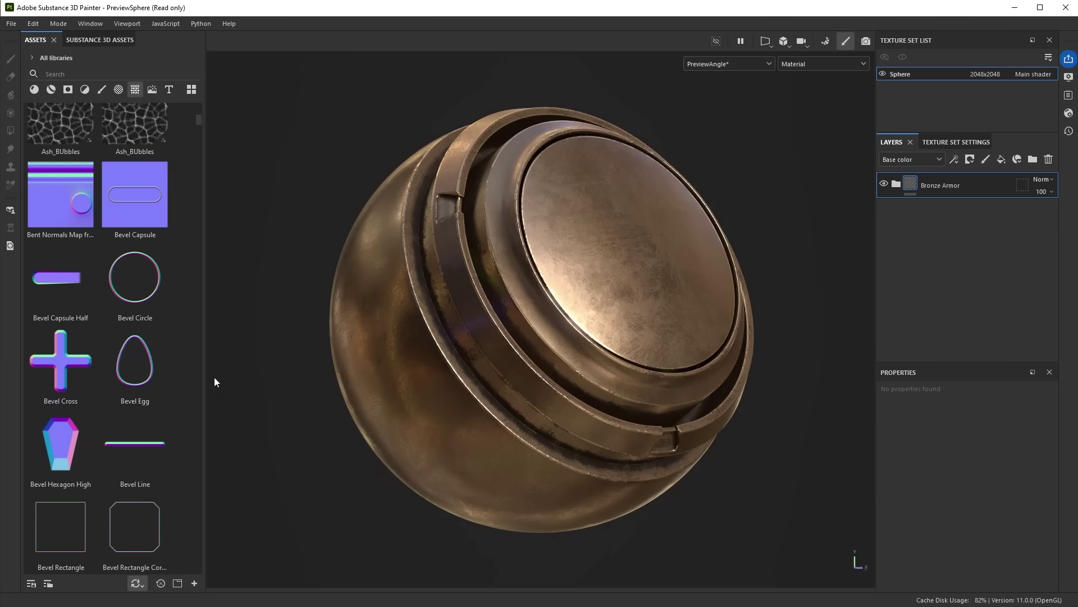
Step: Import Decal_01.png into the project assets as a texture
click(136, 582)
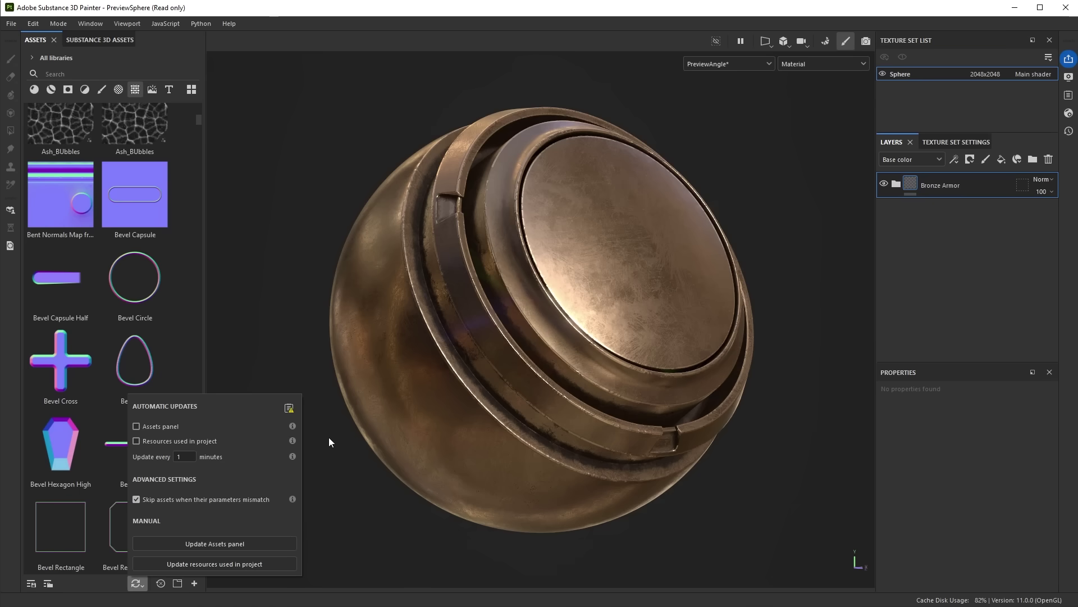
click(355, 472)
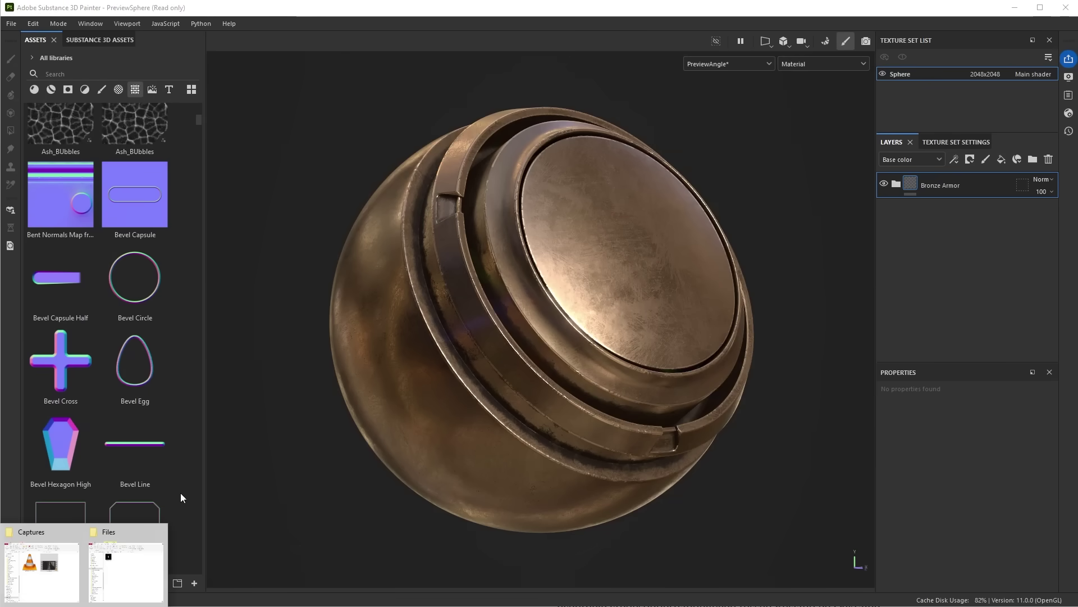
click(124, 558)
drag(557, 187, 99, 504)
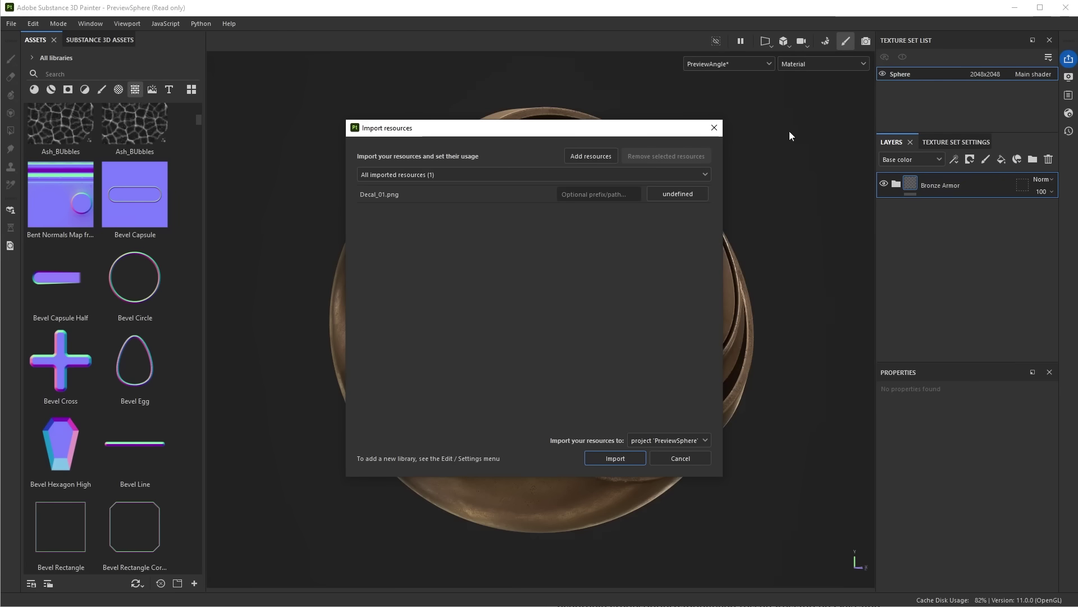
click(679, 194)
click(691, 237)
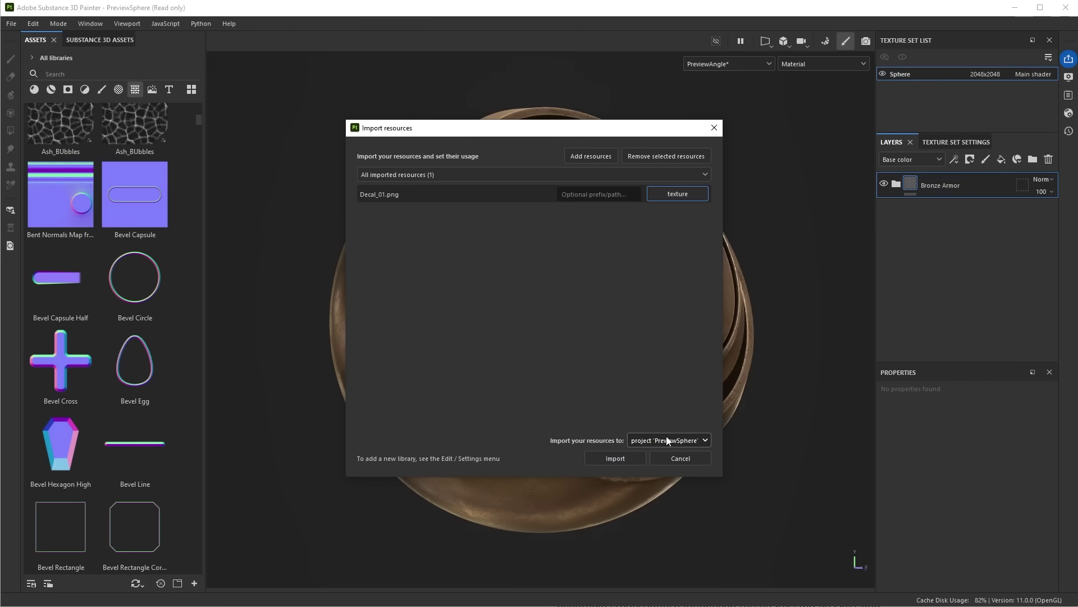
click(633, 458)
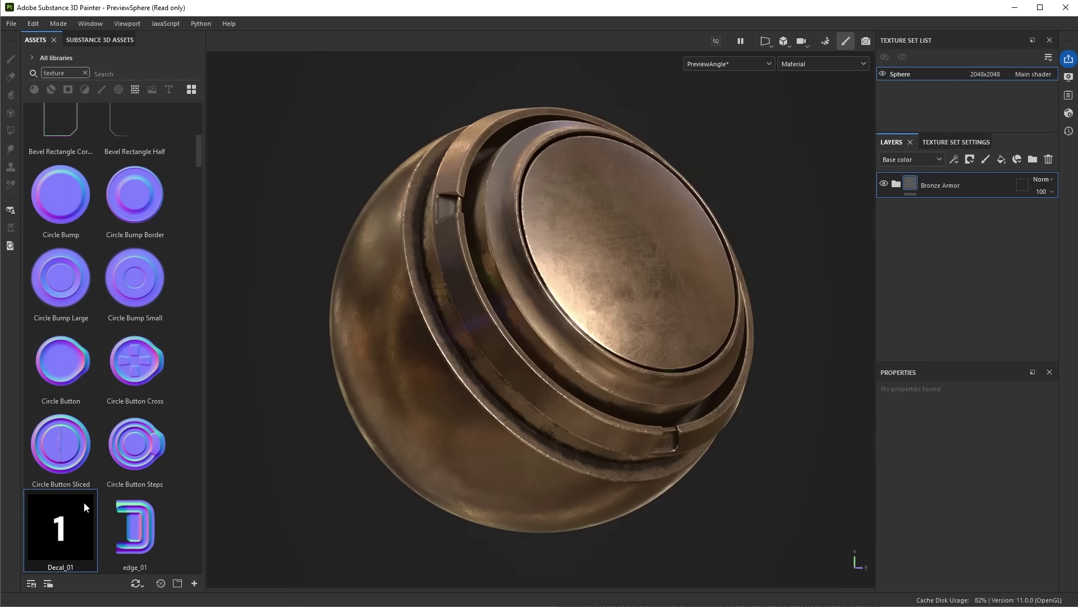
Step: Project the Decal_01 texture onto the sphere's top face and select its layer
drag(63, 553, 634, 237)
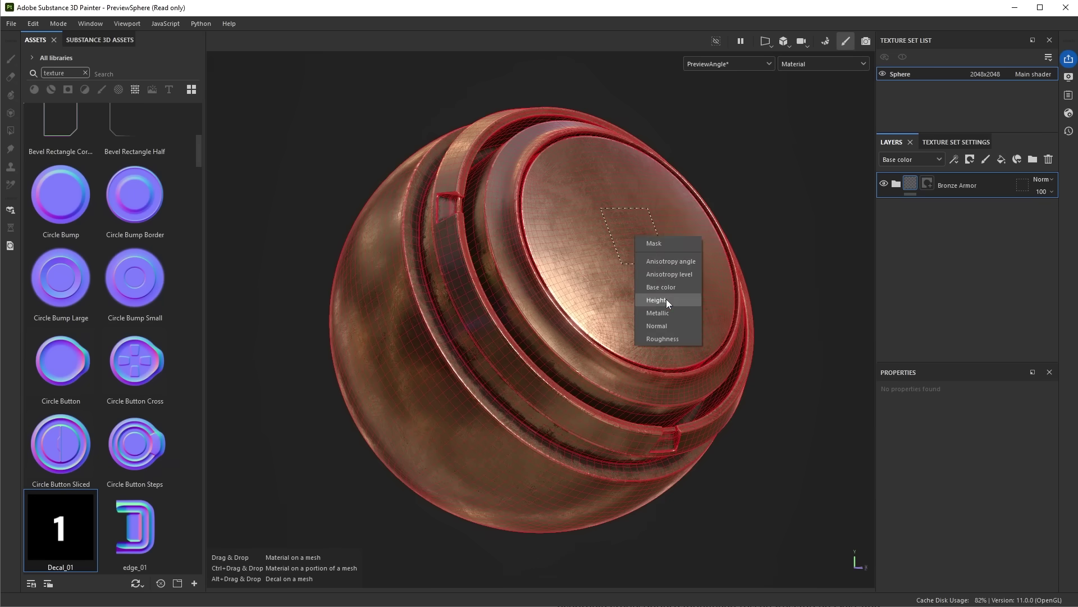
click(667, 244)
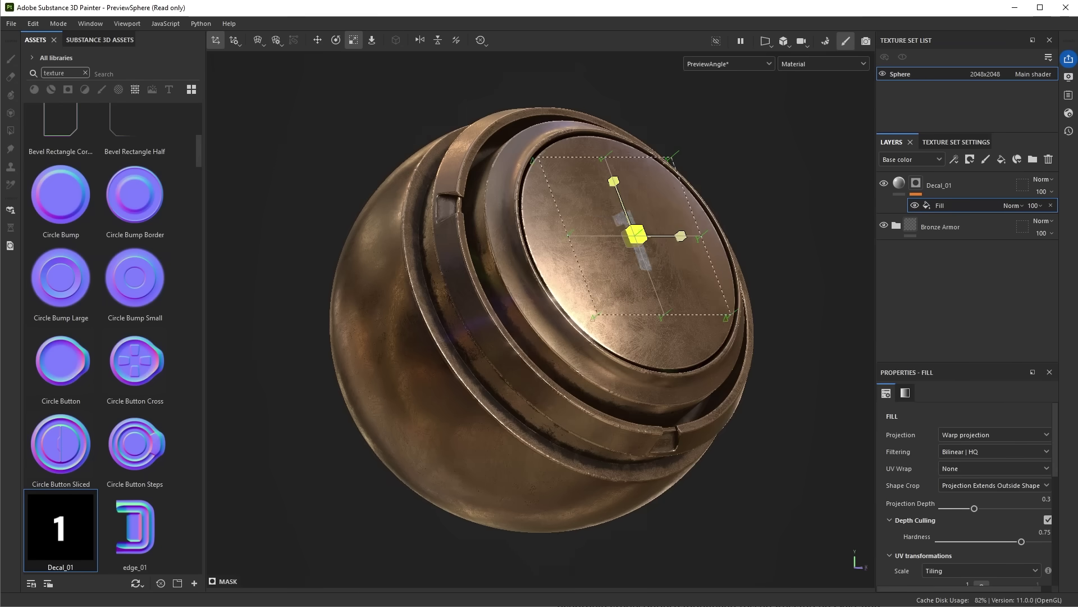
scroll(959, 467, down, 3)
scroll(959, 468, up, 3)
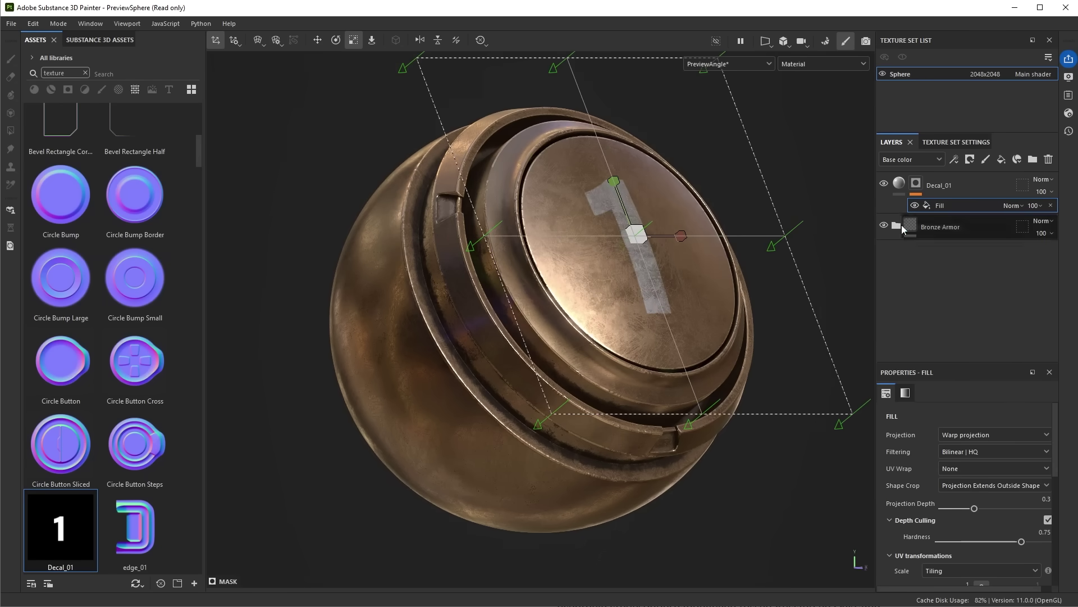
click(898, 184)
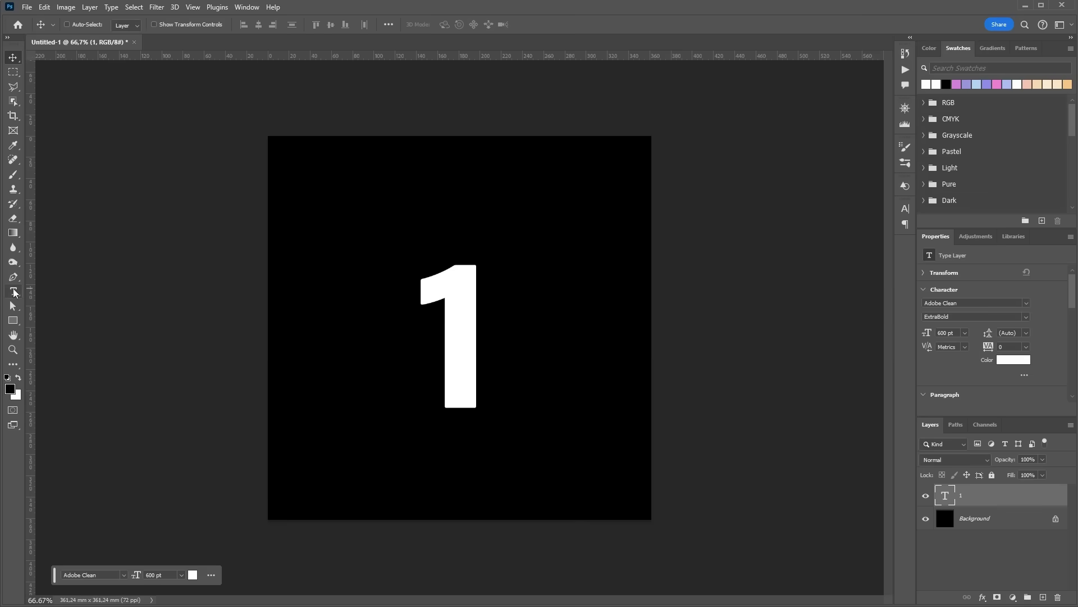
Step: Edit the decal's type layer to replace the number 1 with 2
click(14, 293)
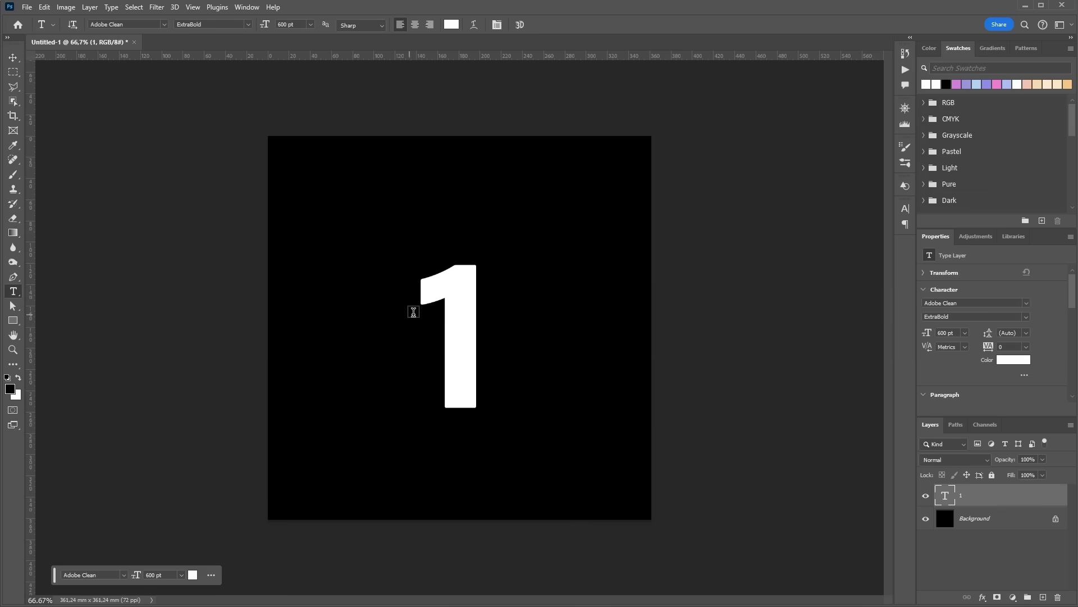
double_click(414, 310)
click(564, 314)
key(BackSpace)
text(2)
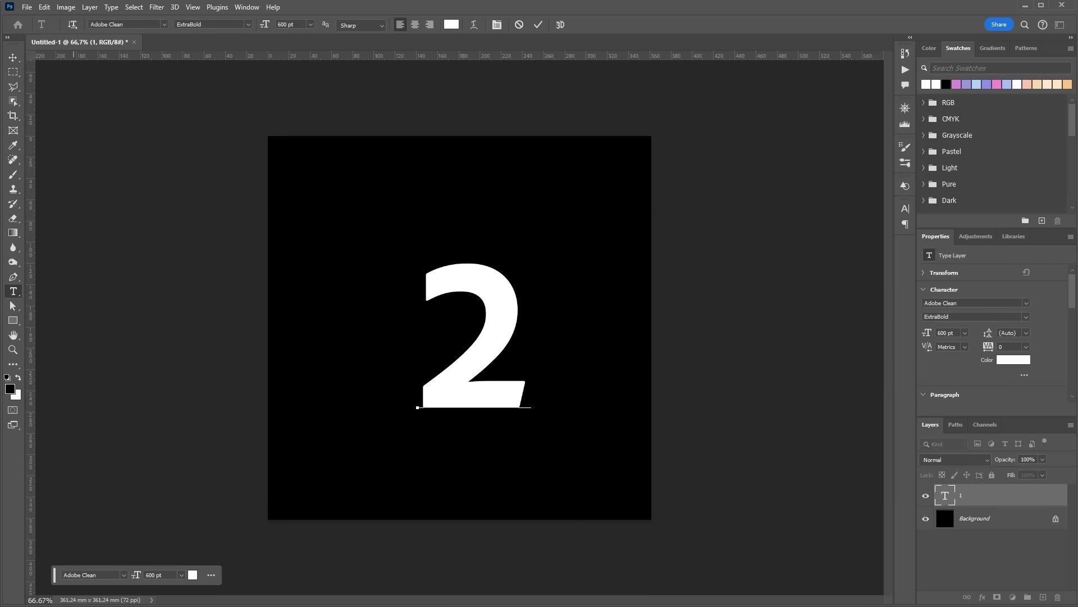
Step: Save the artwork over the existing Decal_01.png file
click(27, 7)
click(199, 203)
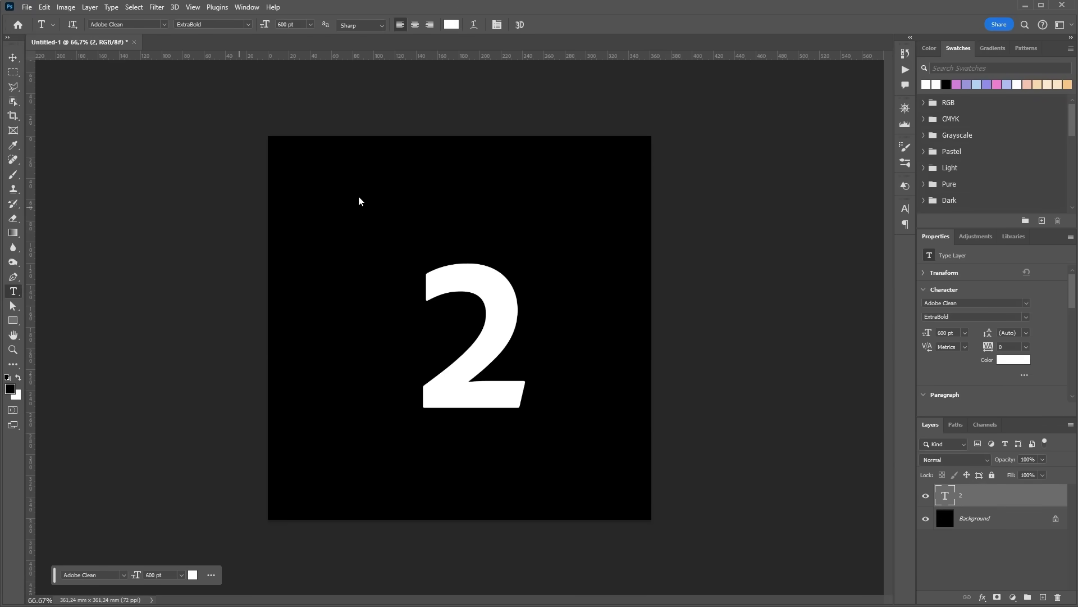
double_click(129, 85)
click(745, 219)
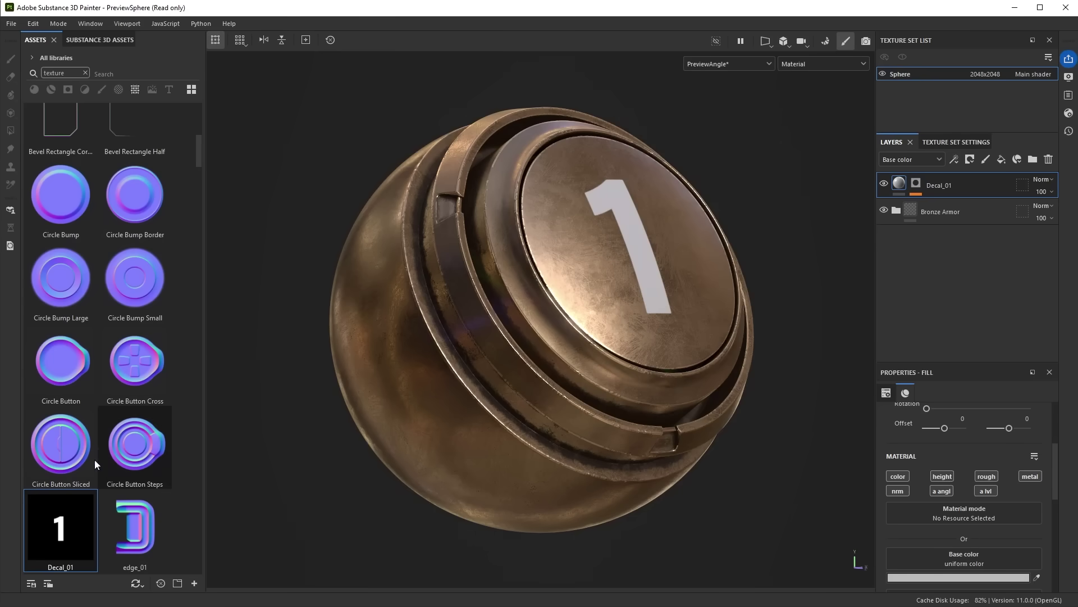
Step: Reload the Decal_01 asset from disk and bring up the automatic update settings
right_click(57, 525)
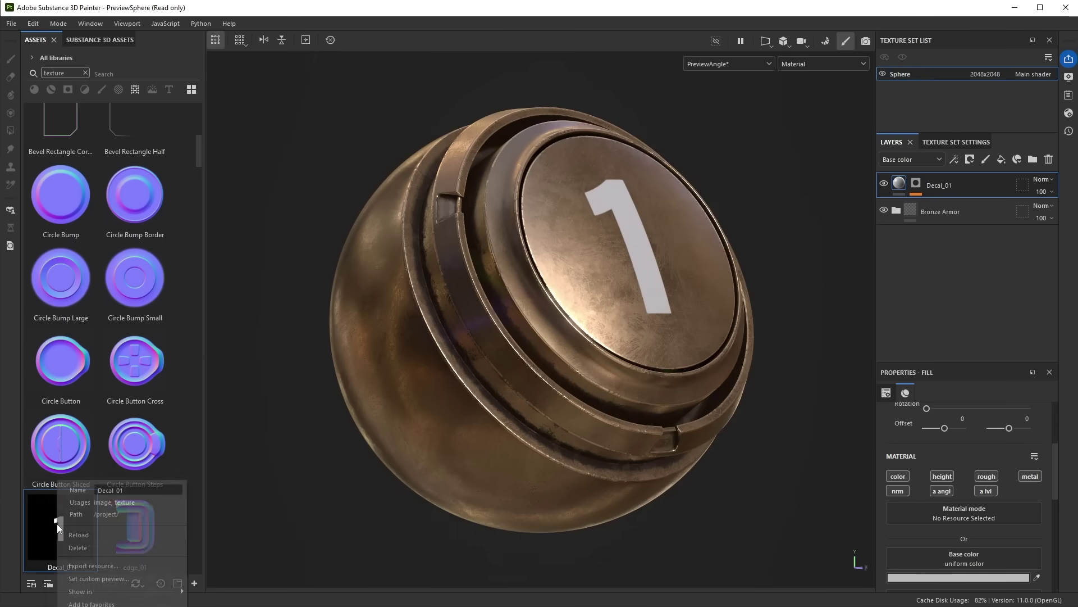
click(102, 537)
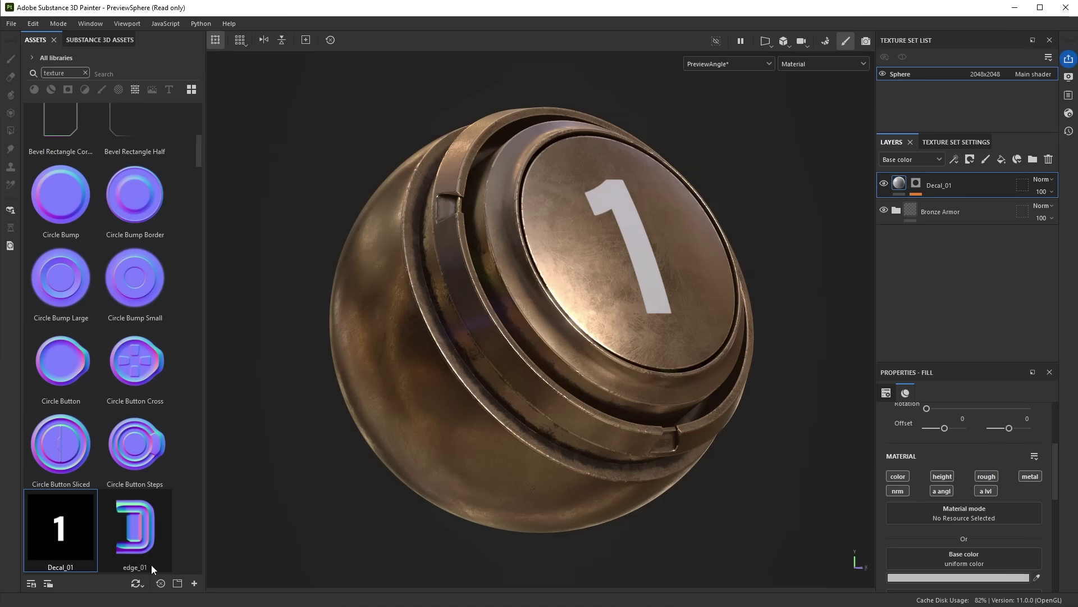
click(135, 583)
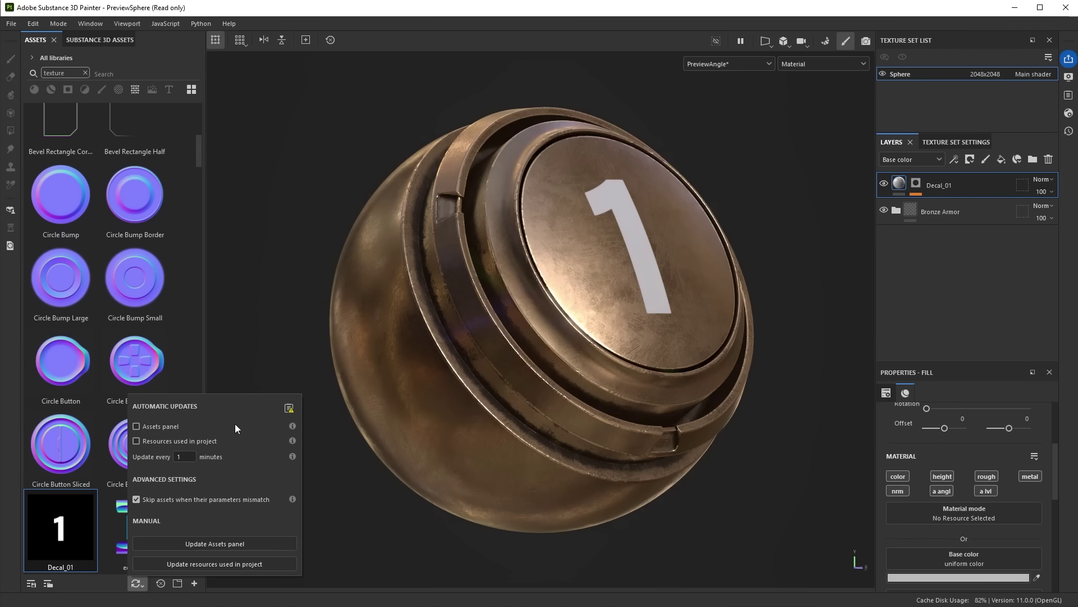
Step: Enable automatic updates for both the Assets panel and resources used in the project
click(156, 427)
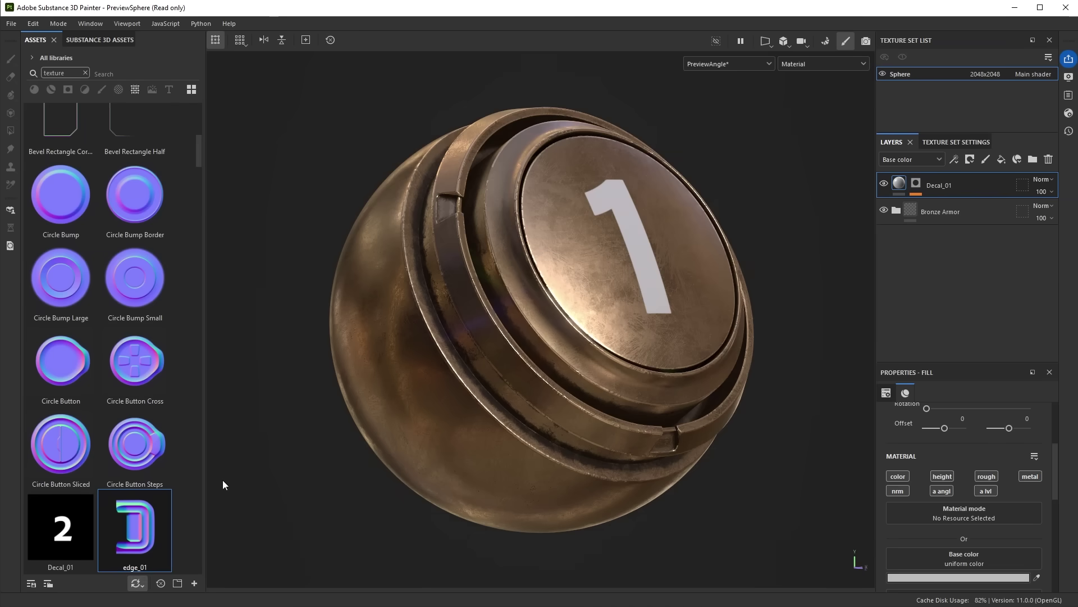
click(146, 581)
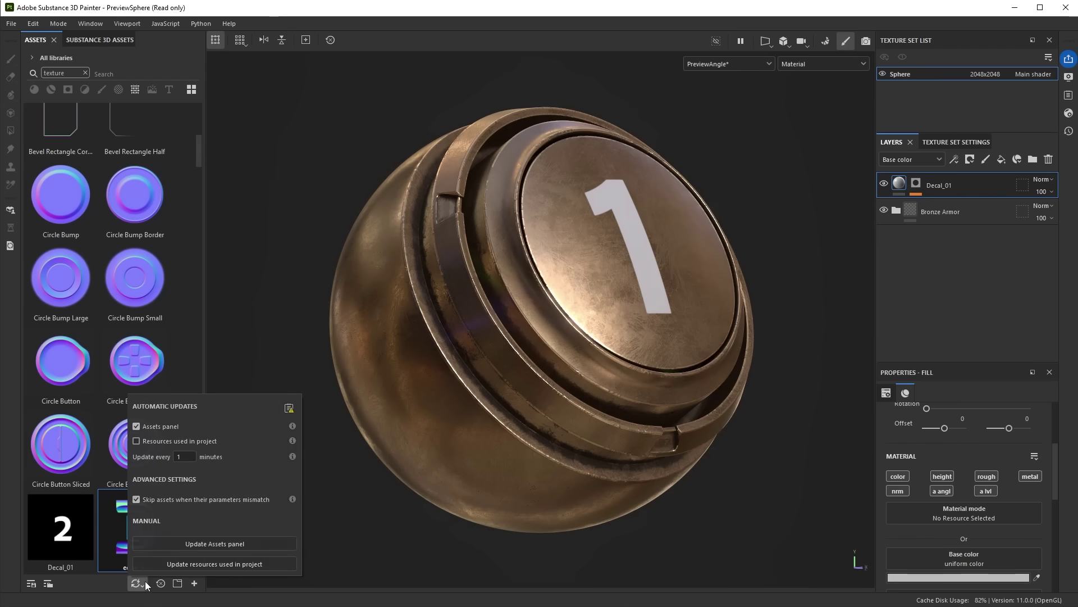
click(169, 440)
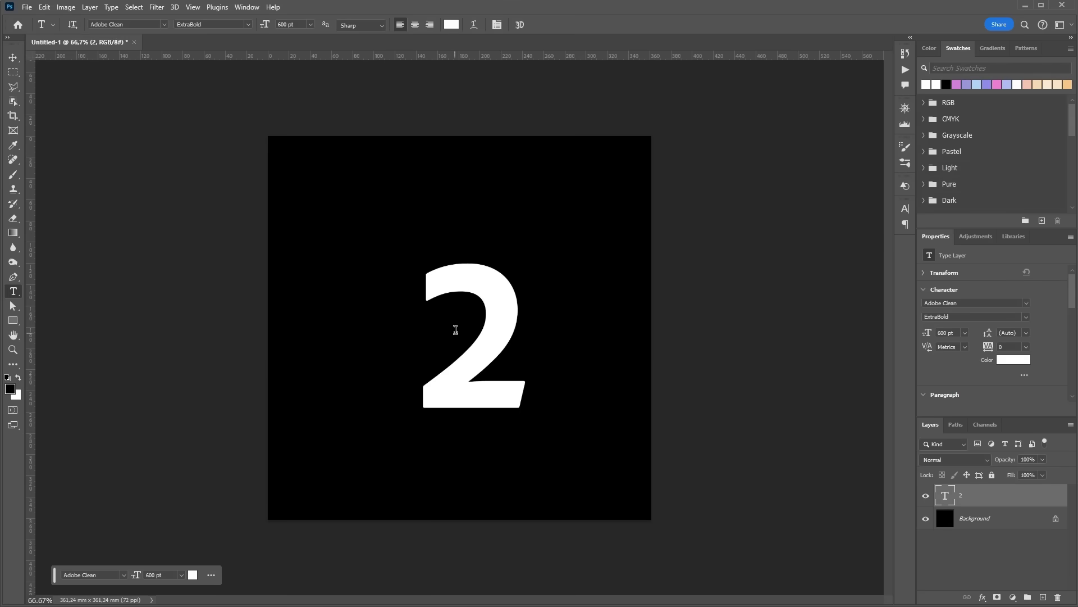
Step: Replace the decal number and Quick Export it as PNG over the existing Decal_01 file
double_click(455, 329)
text(3)
click(28, 7)
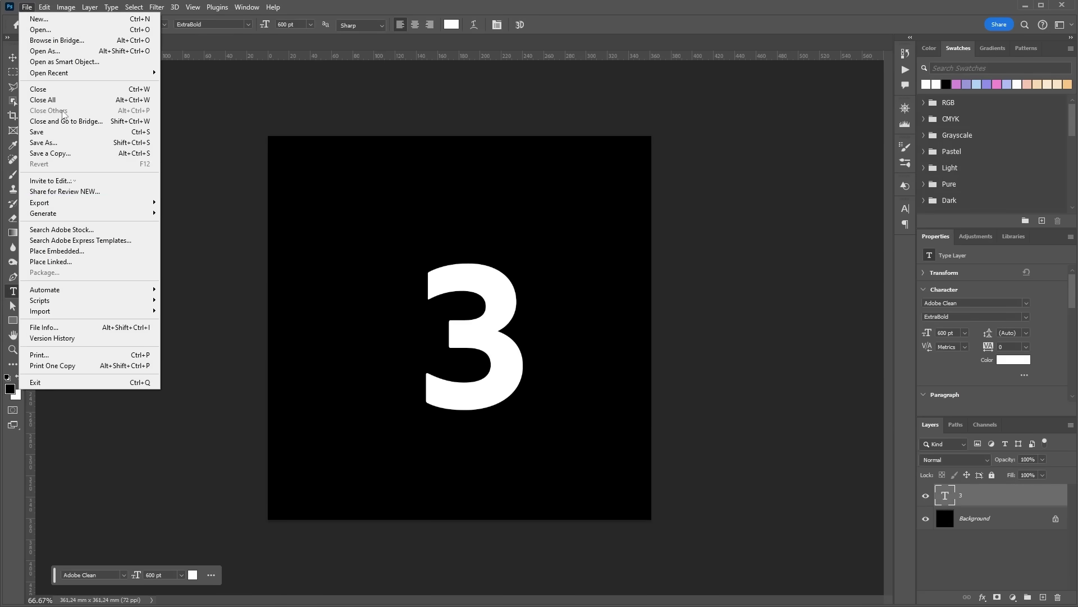
click(211, 202)
key(Return)
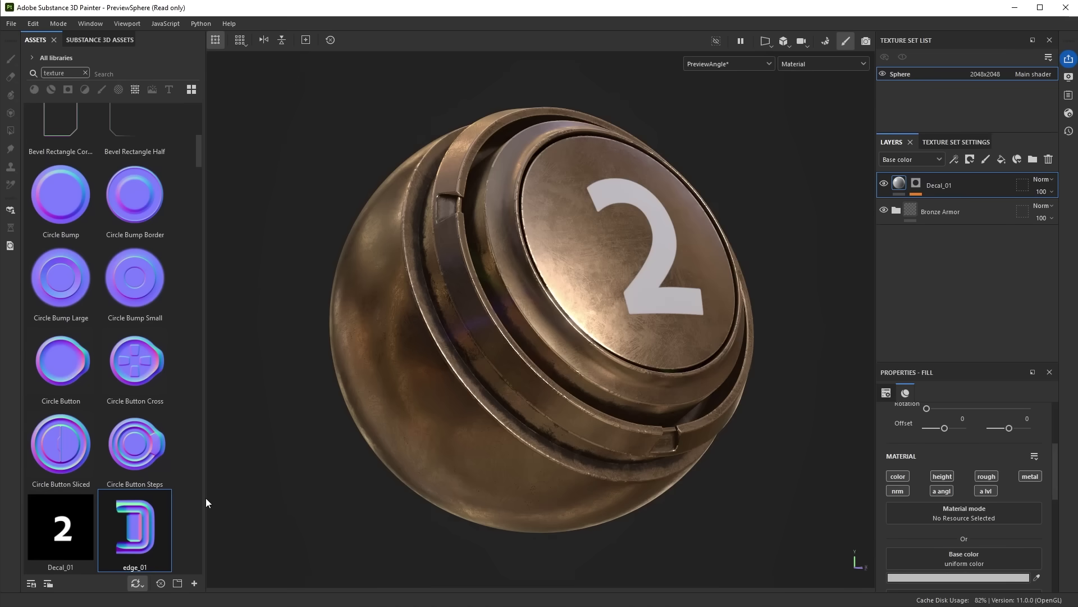
click(137, 581)
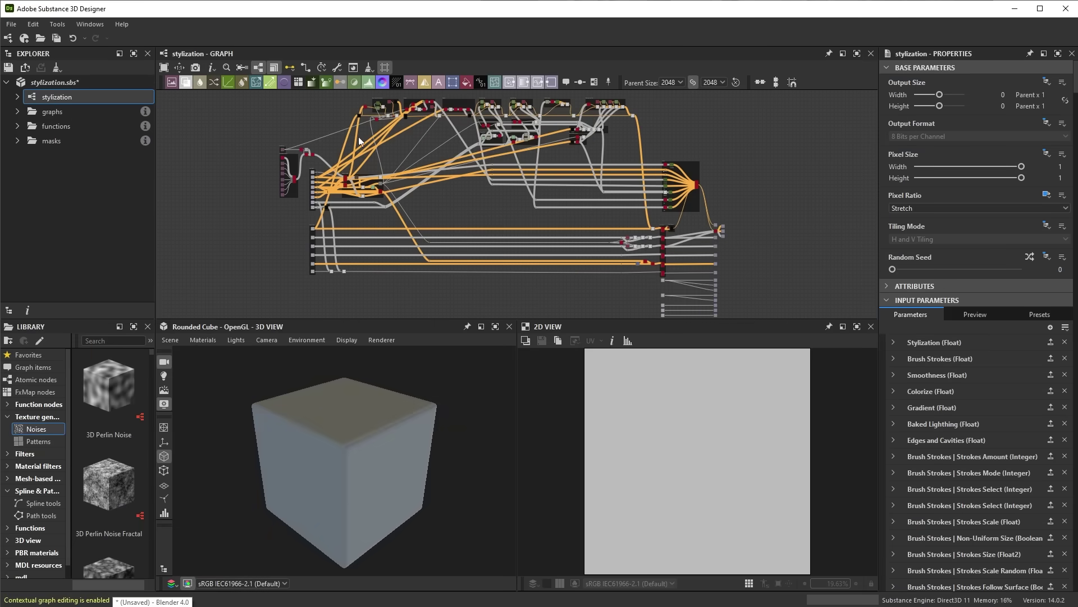
Step: Send the stylization.sbs package from Designer's Explorer to Substance 3D Painter
right_click(61, 84)
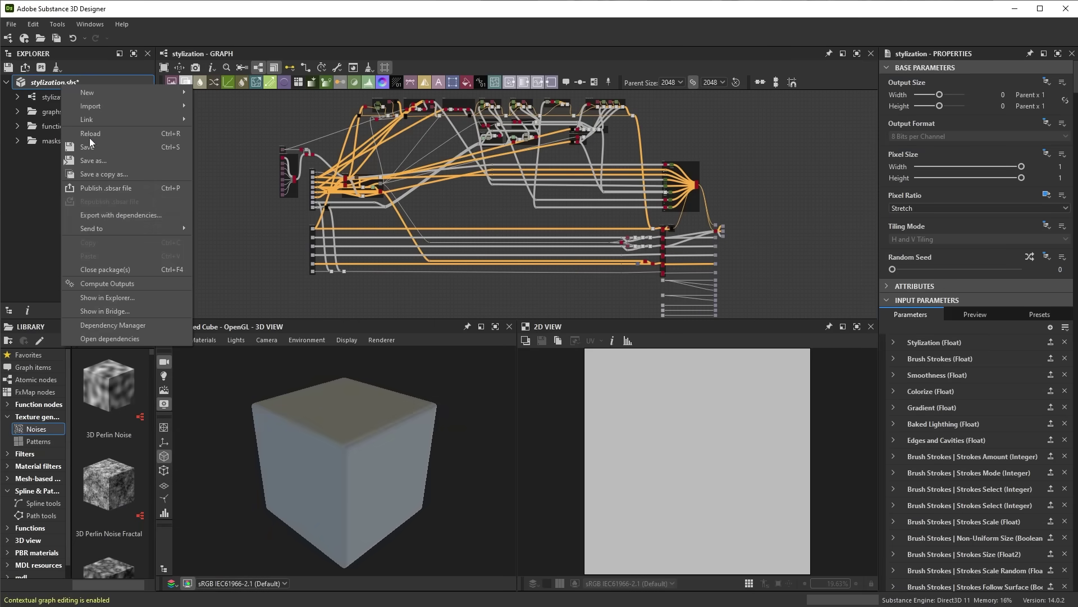
mouse_move(92, 228)
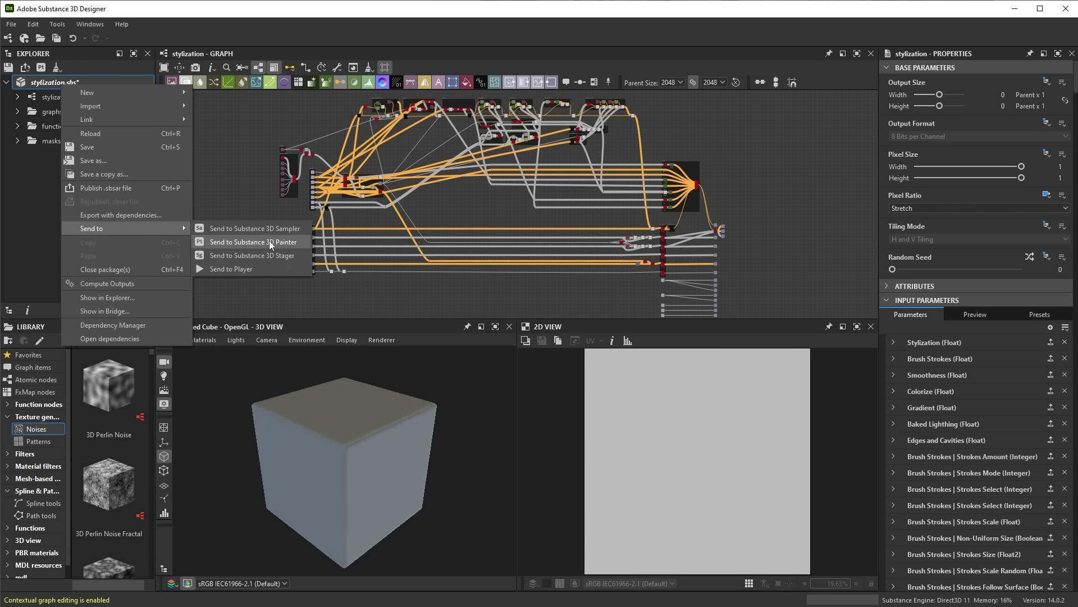
click(269, 240)
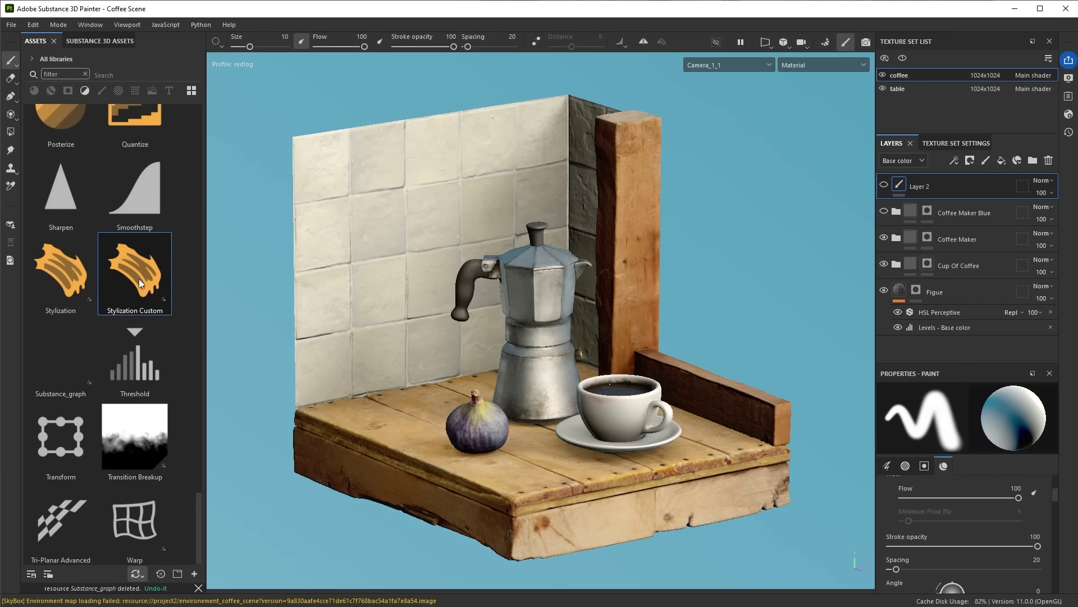
Step: Add the Stylization Custom filter to both the coffee and table layer stacks
drag(138, 278, 964, 173)
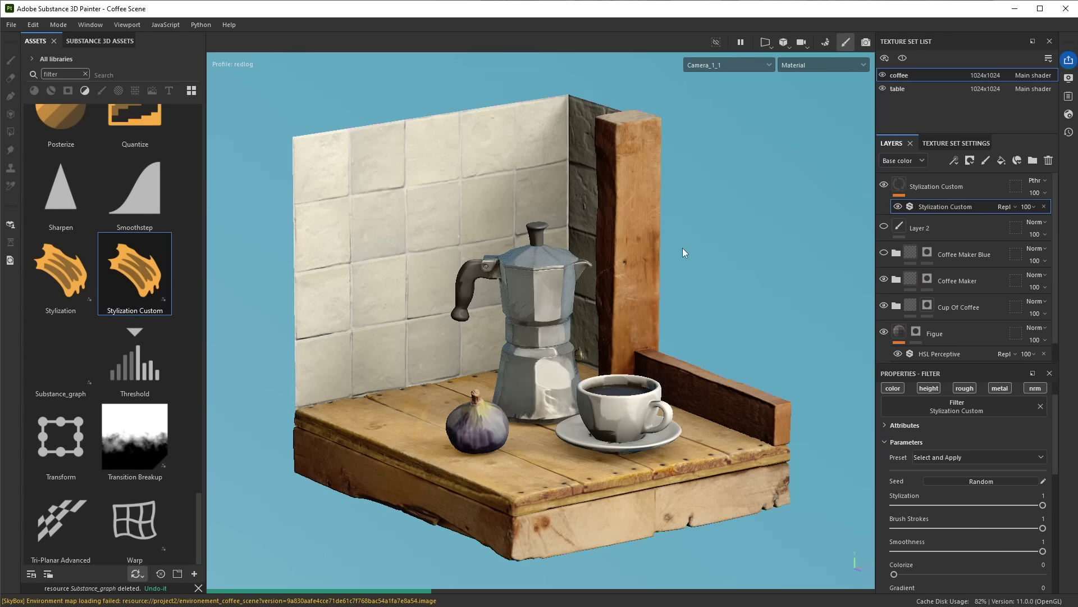
ctrl+alt+right_click(656, 166)
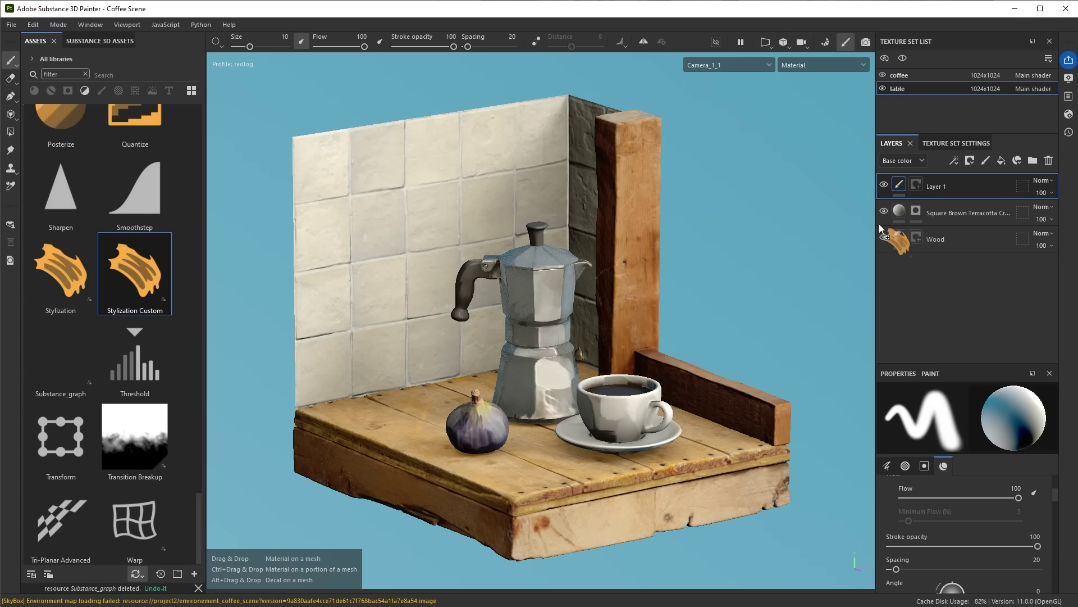
drag(133, 283, 960, 184)
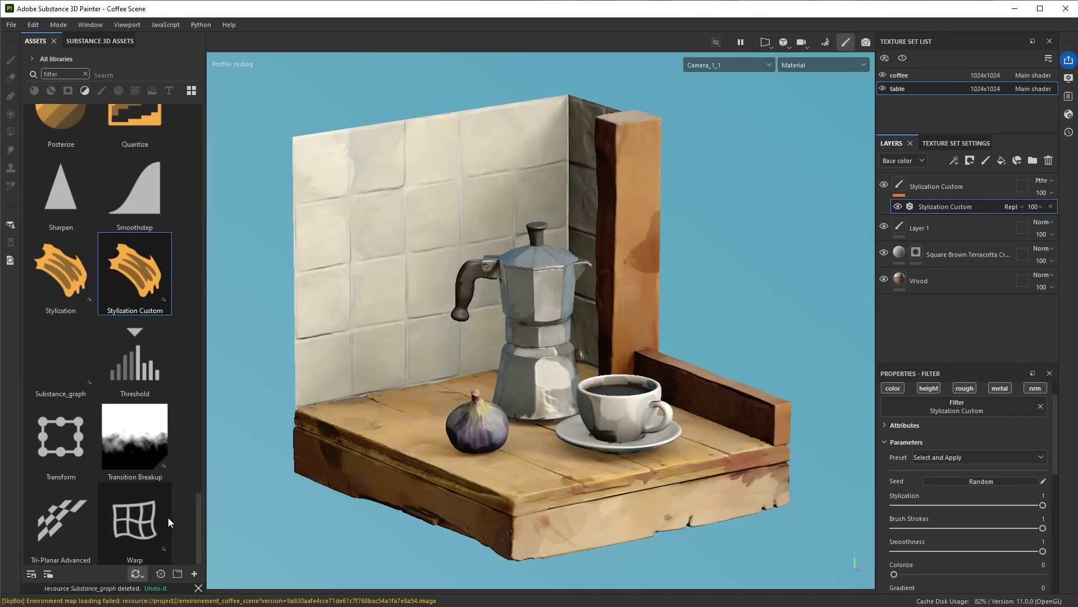
Step: Review the automatic update settings and close the popup
click(143, 575)
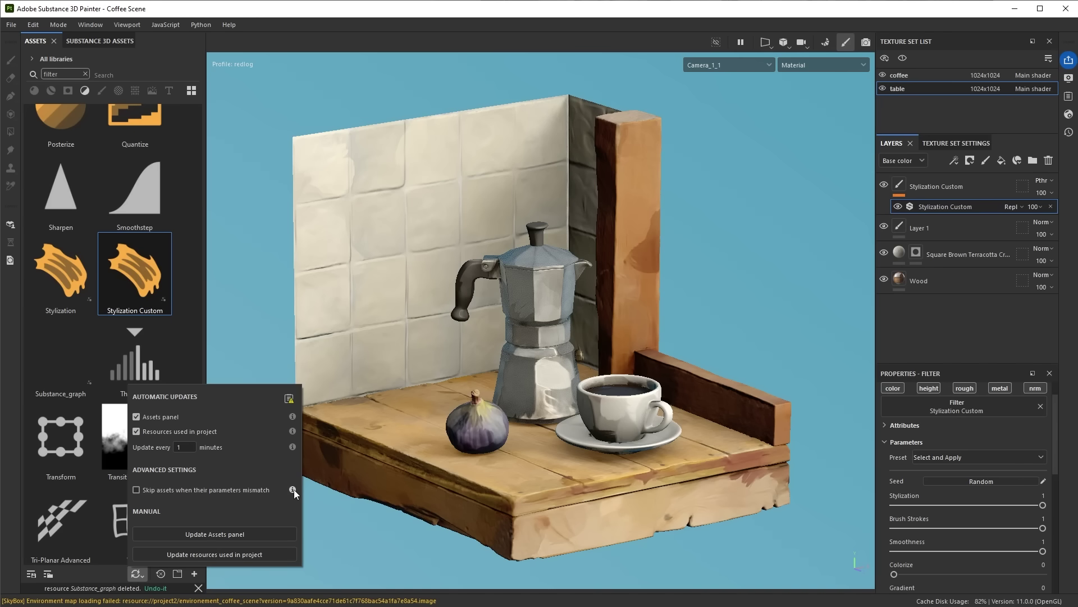
mouse_move(292, 490)
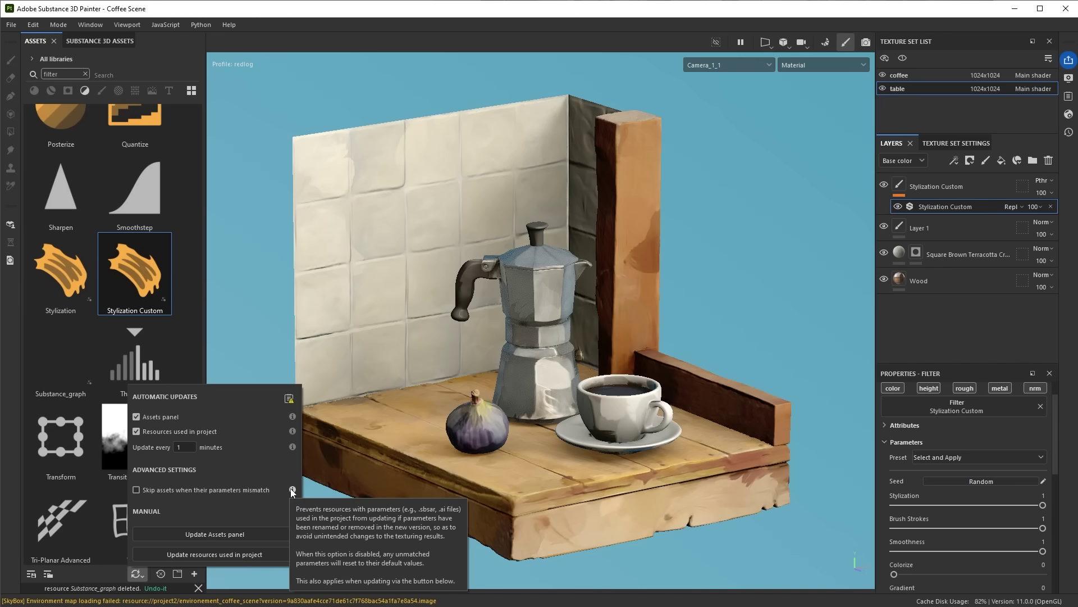
click(186, 334)
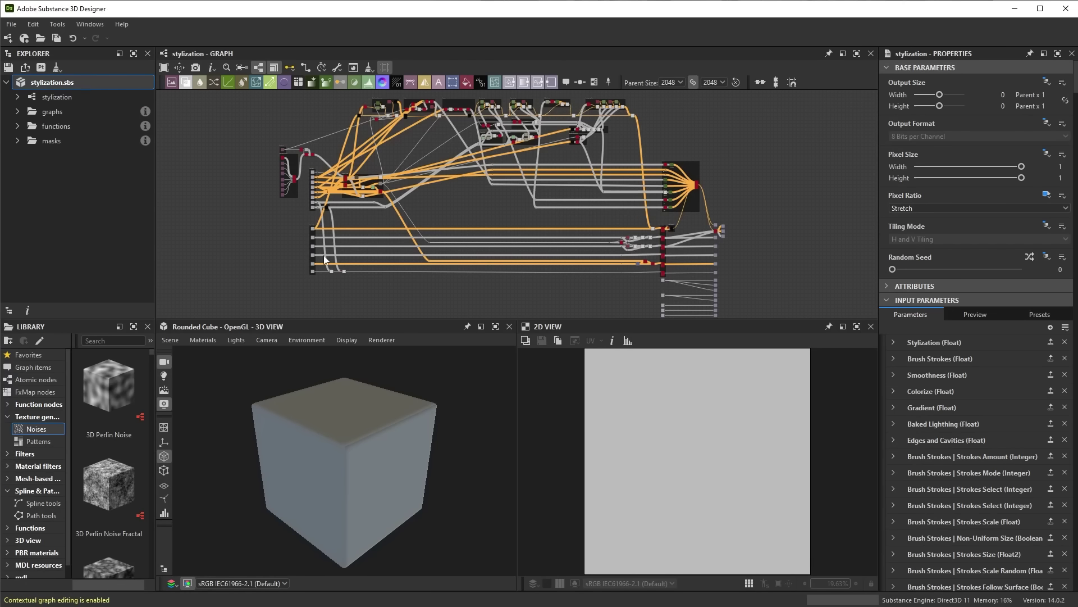
scroll(324, 256, up, 5)
scroll(317, 227, up, 5)
Step: Insert a Blur HQ Color node after Base Color and expose its Intensity parameter
click(294, 242)
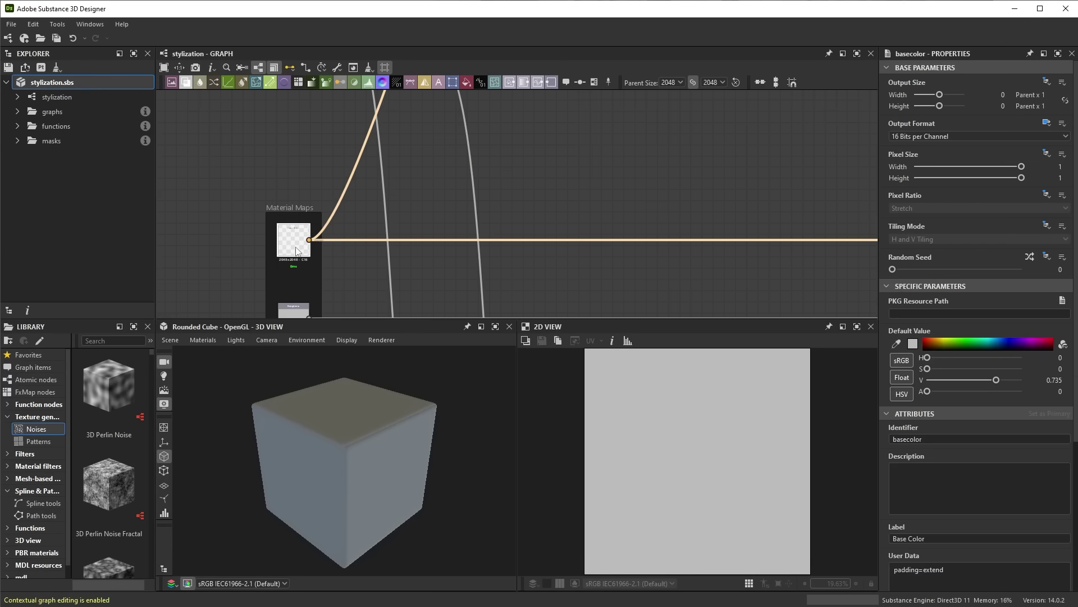
scroll(297, 249, up, 3)
key(space)
text(bl)
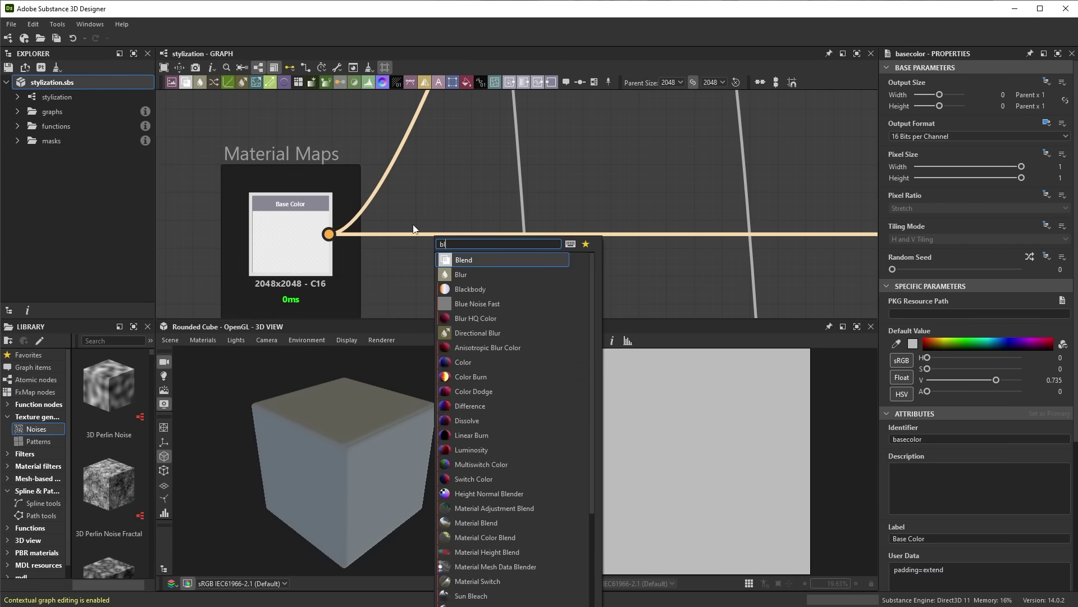
text(ur)
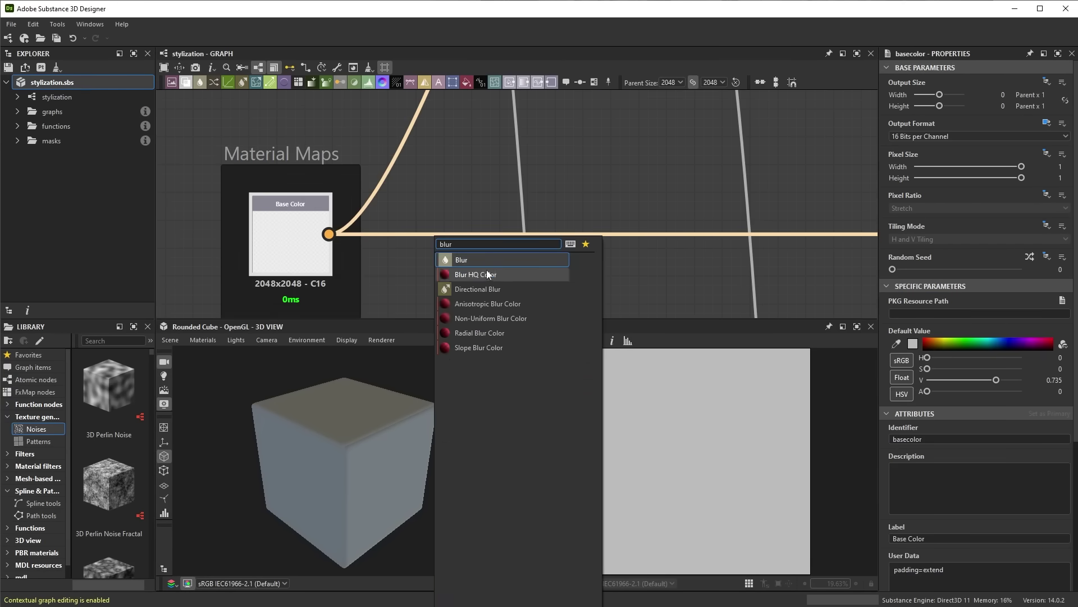
click(487, 274)
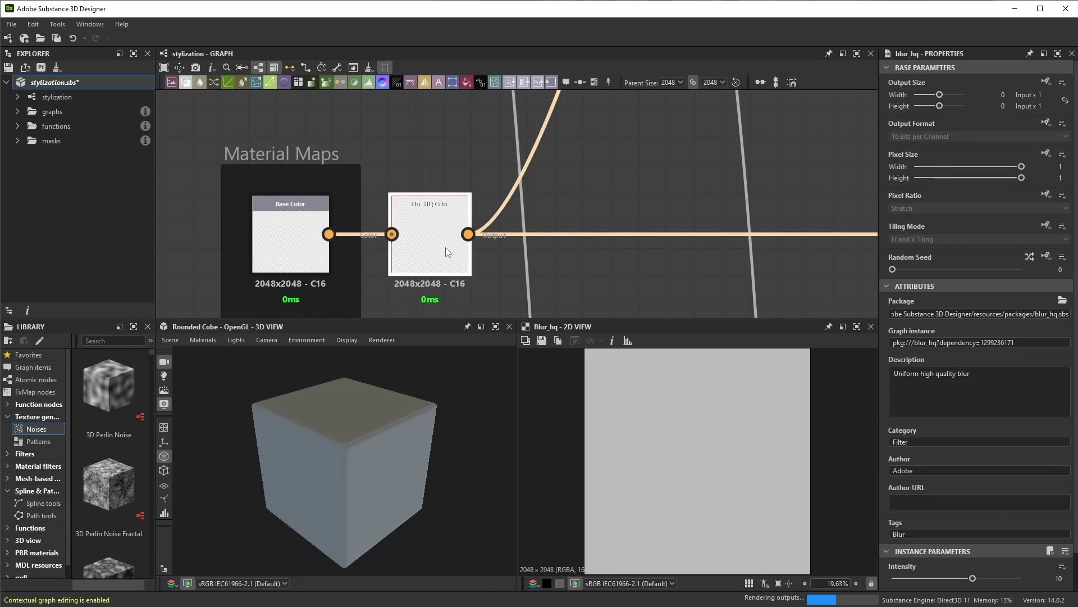
click(1061, 568)
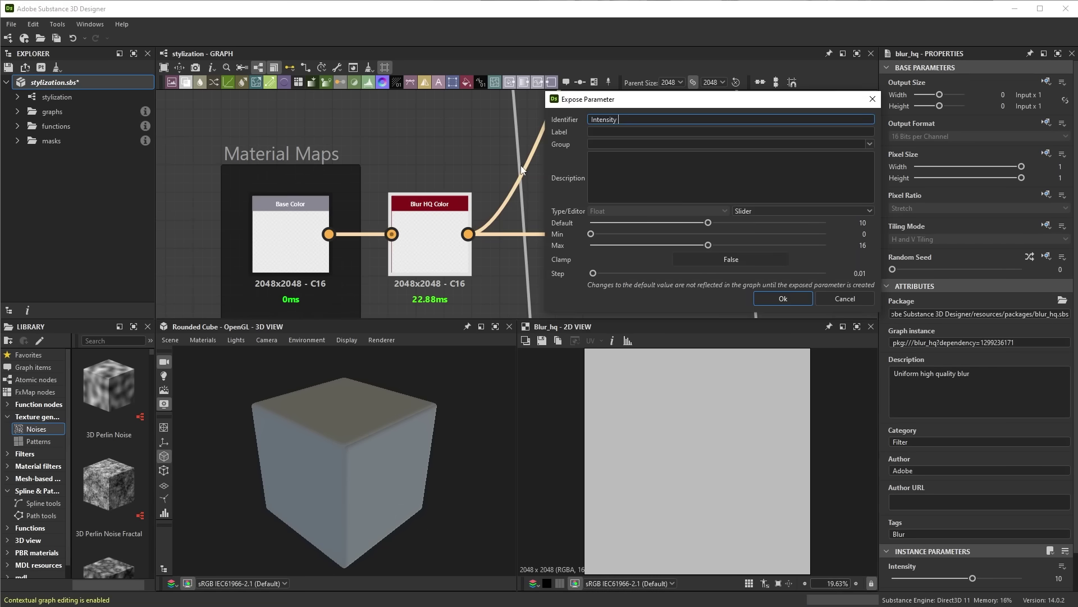
click(785, 296)
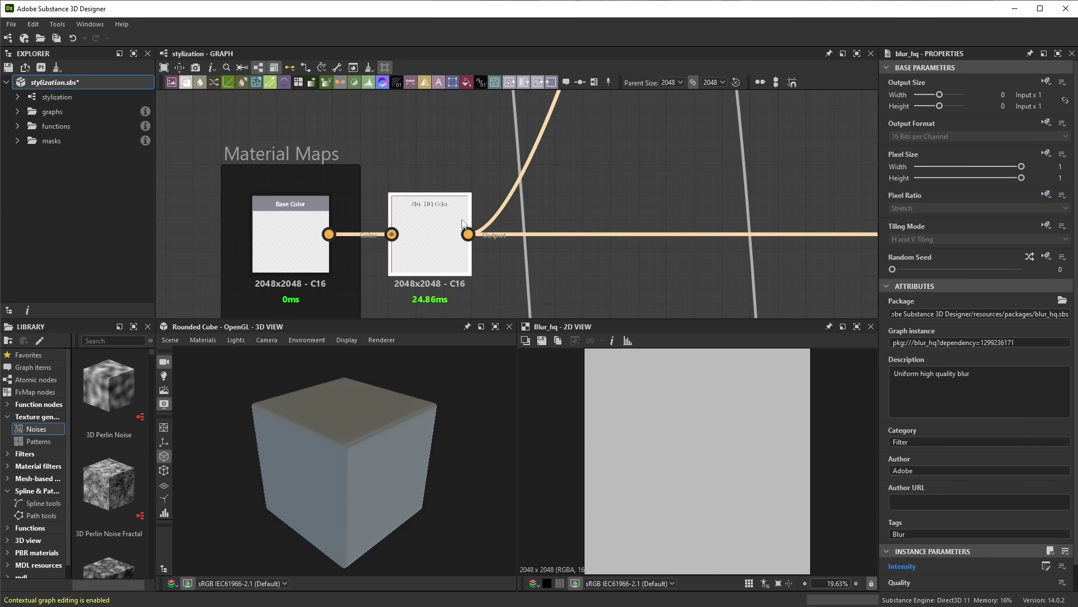
right_click(80, 82)
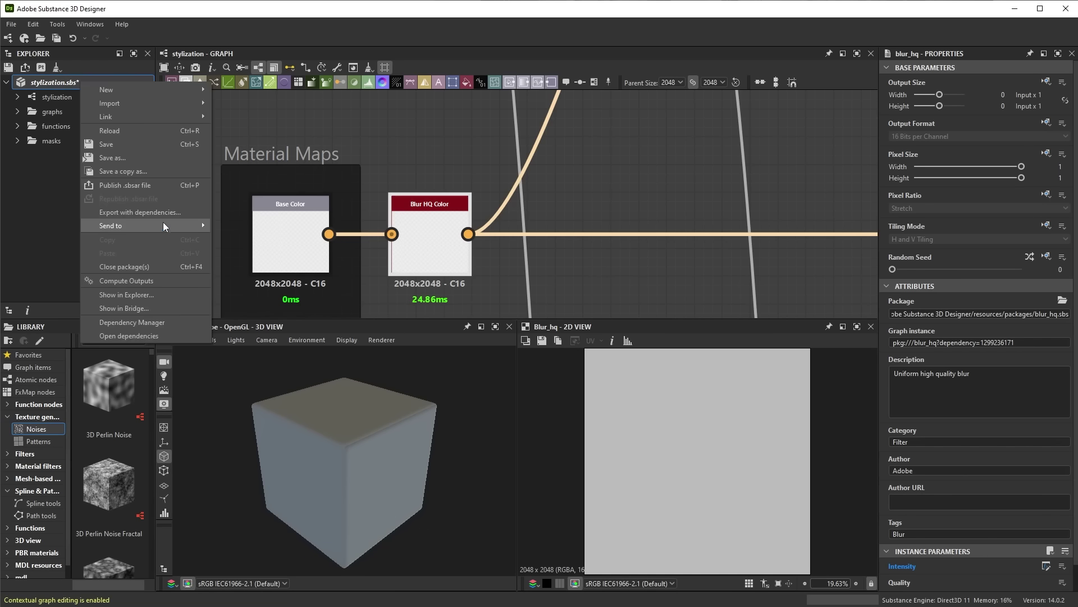
Step: Send the updated package to Painter, set Intensity_Blur to 1.69, and save
click(294, 238)
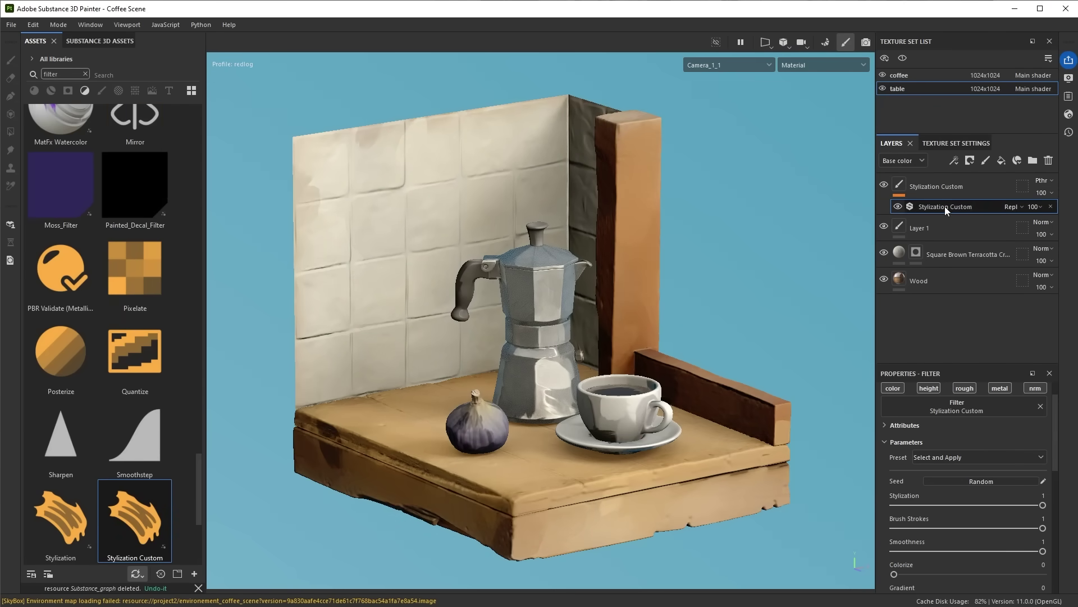
scroll(983, 497, down, 3)
scroll(982, 497, down, 4)
scroll(984, 497, down, 3)
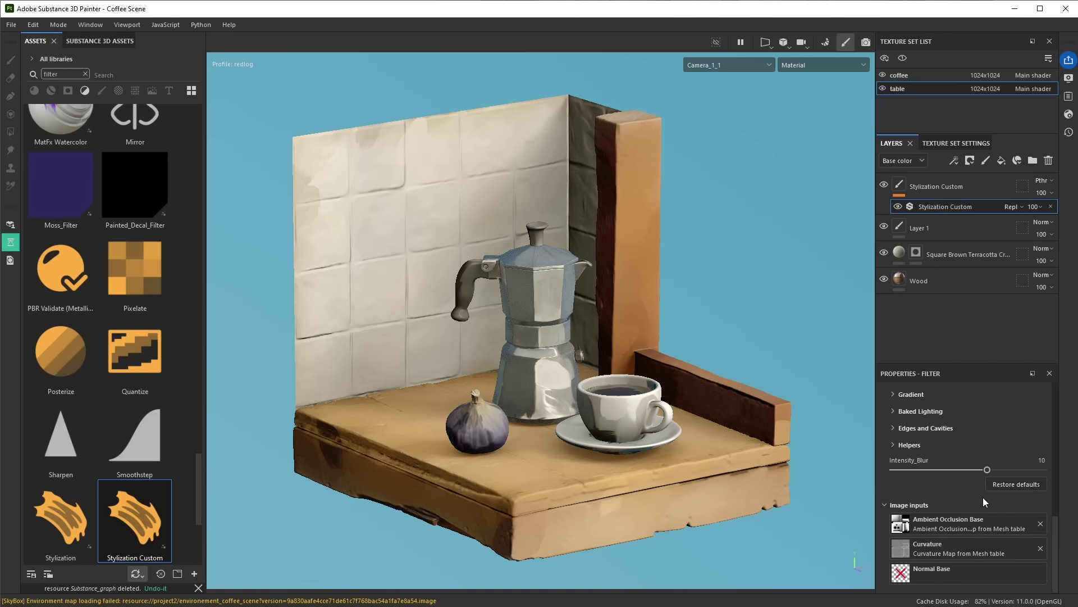
drag(985, 470, 910, 478)
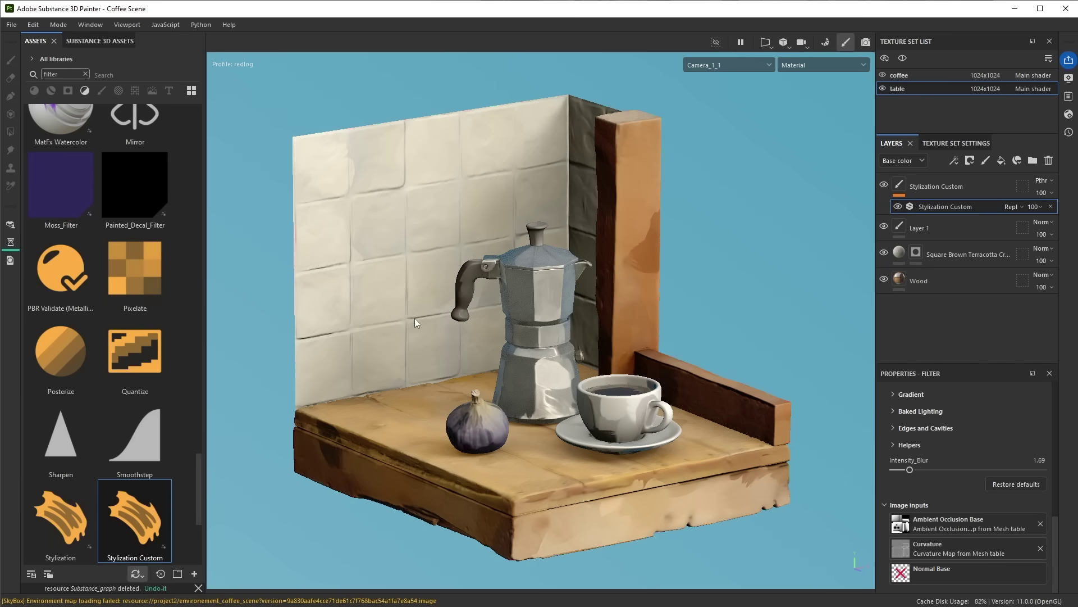
key(ctrl+s)
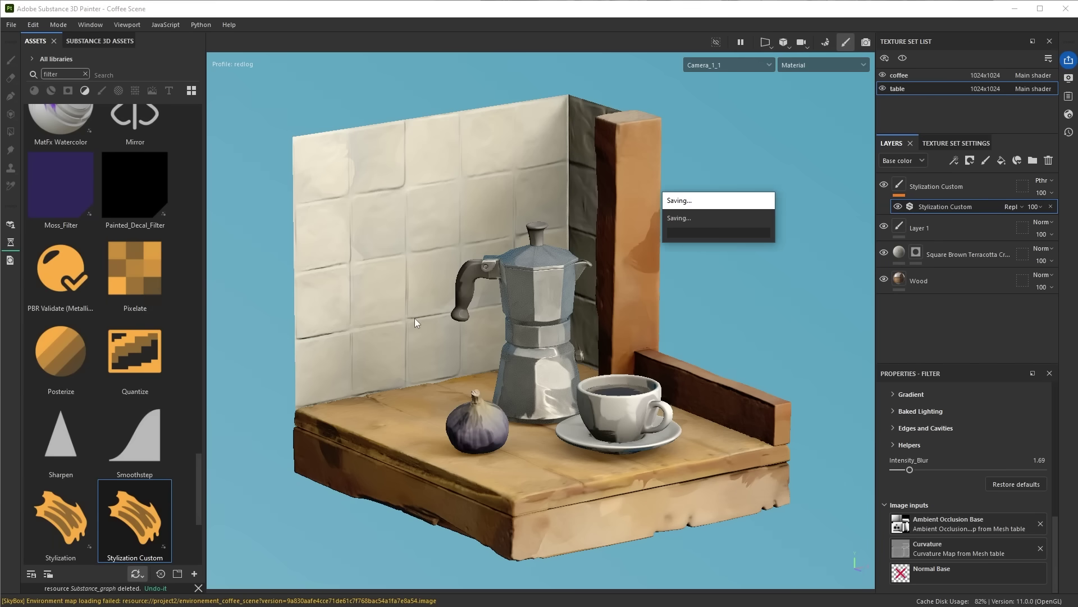